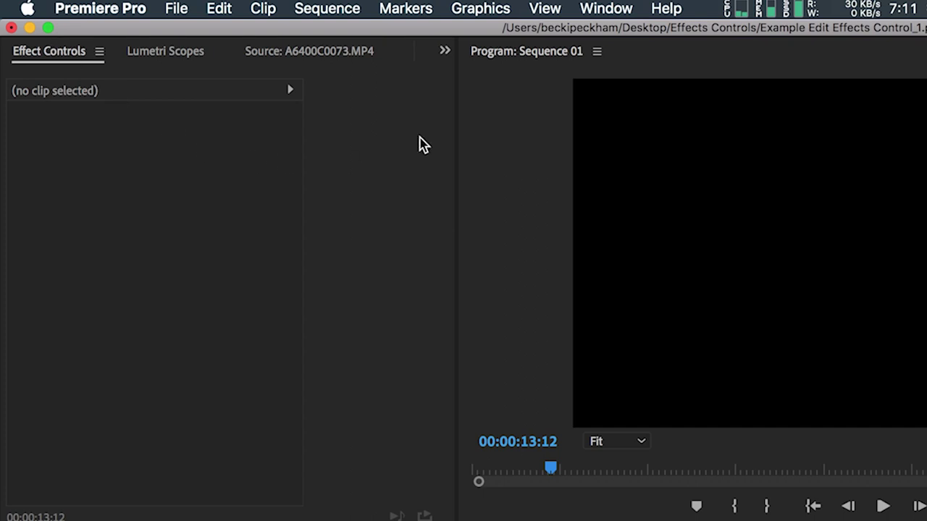
# - Select the C0180 clip at 08:18 and expand its Opacity settings in Effect Controls
pyautogui.click(606, 8)
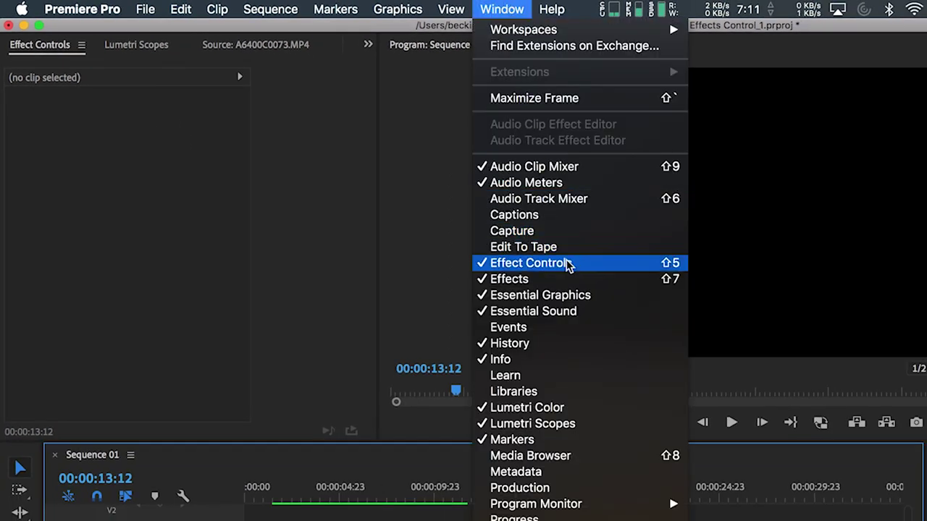
pyautogui.click(348, 253)
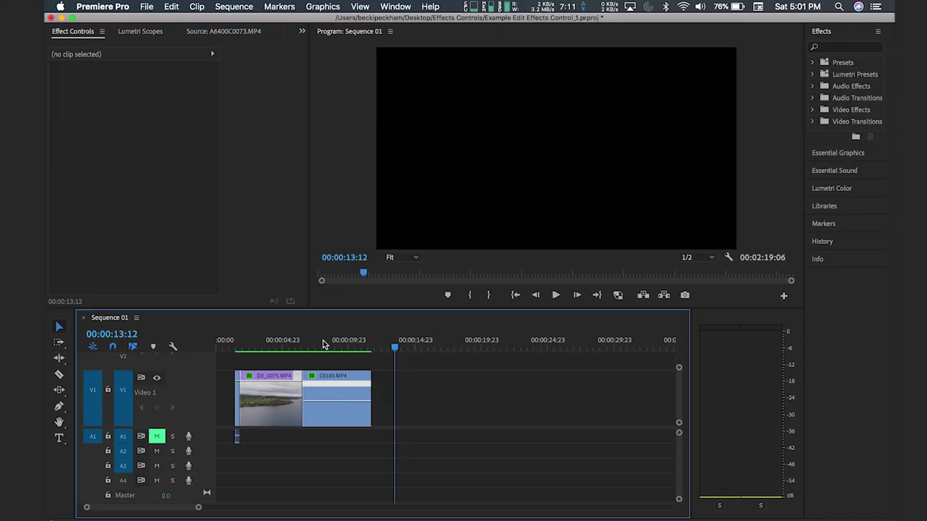
pyautogui.click(329, 342)
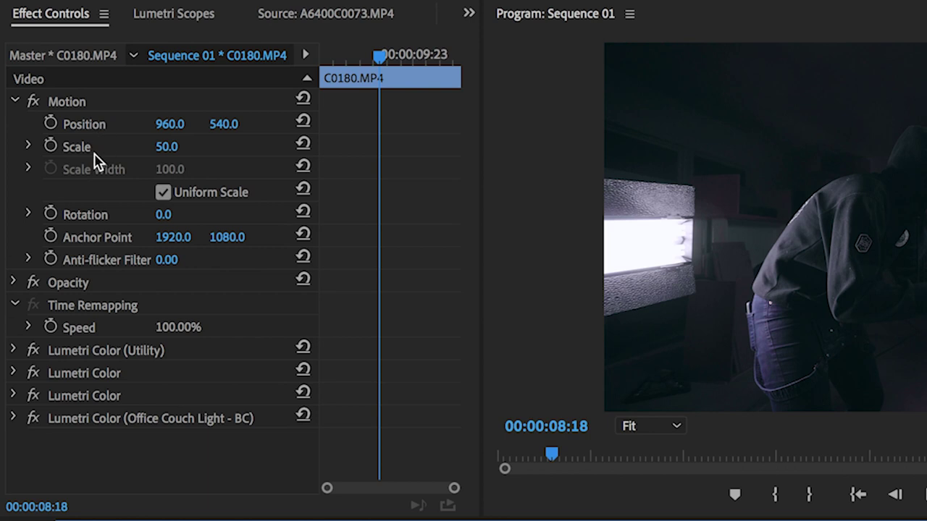
pyautogui.click(11, 284)
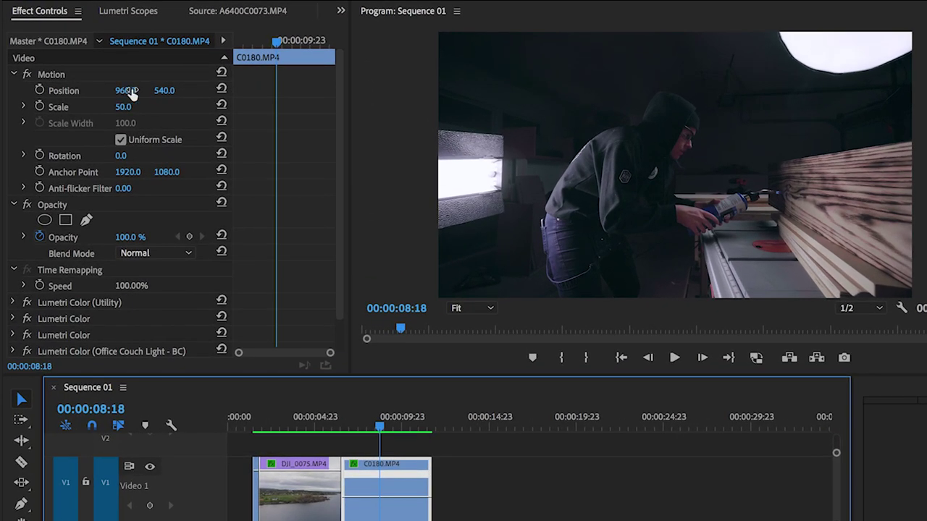
pyautogui.moveTo(125, 90); pyautogui.dragTo(185, 91)
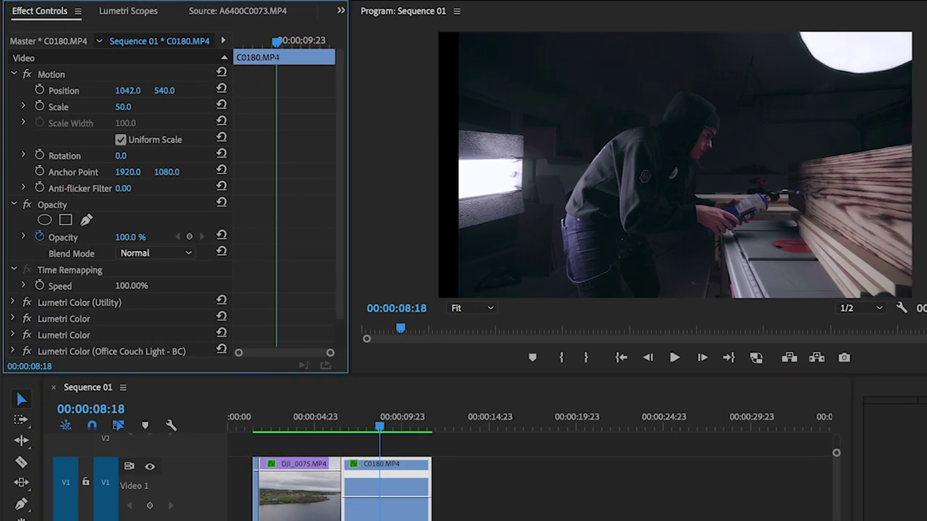
pyautogui.moveTo(127, 90); pyautogui.dragTo(29, 91)
pyautogui.click(131, 89)
pyautogui.write('1080')
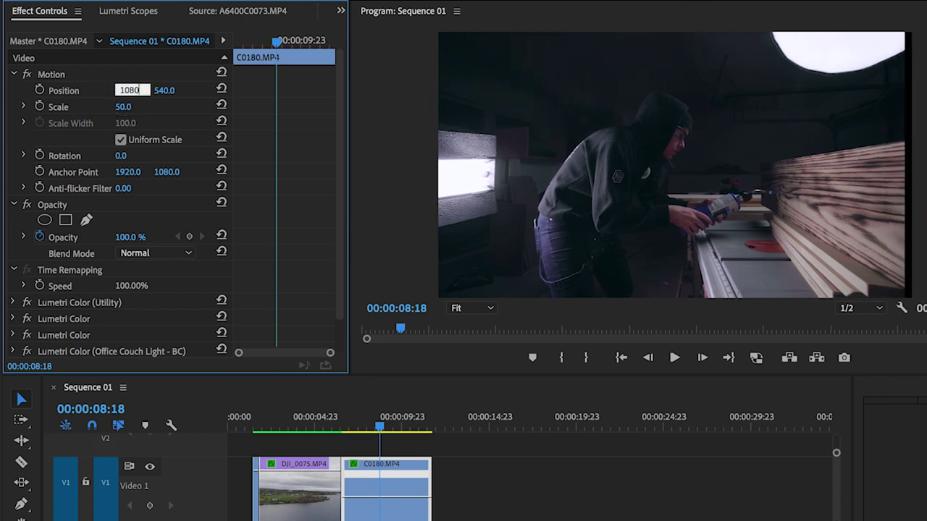
pyautogui.press('Return')
pyautogui.click(132, 90)
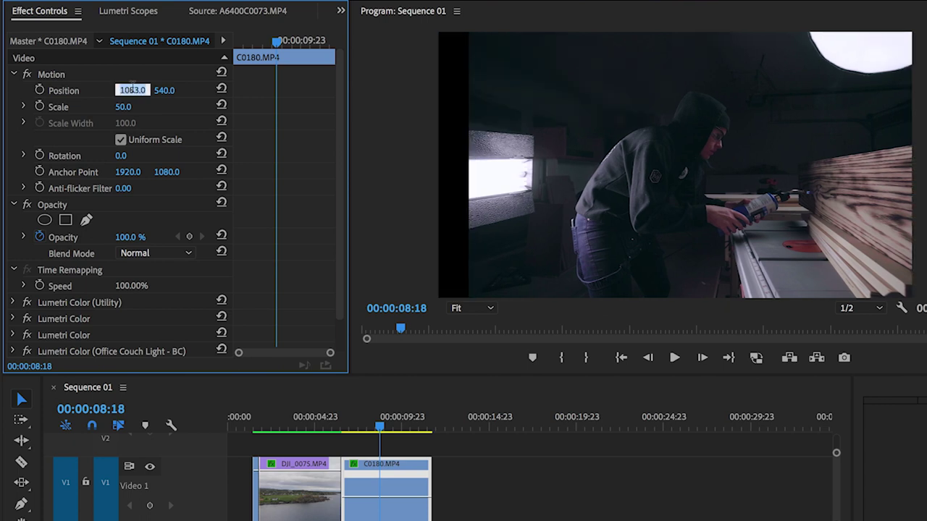
pyautogui.press('Up')
pyautogui.press('Up')
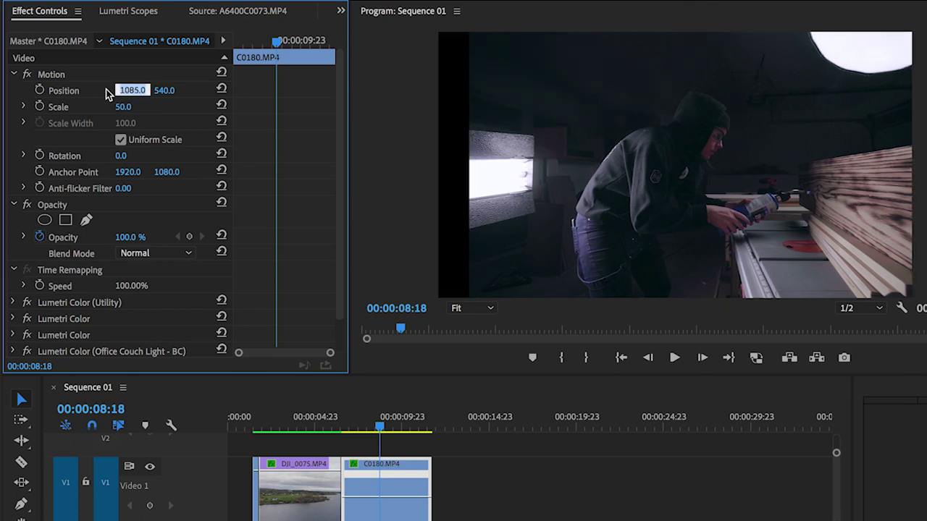
pyautogui.press('Up')
pyautogui.press('Up')
pyautogui.press('Up')
pyautogui.hotkey('shift', 'Up')
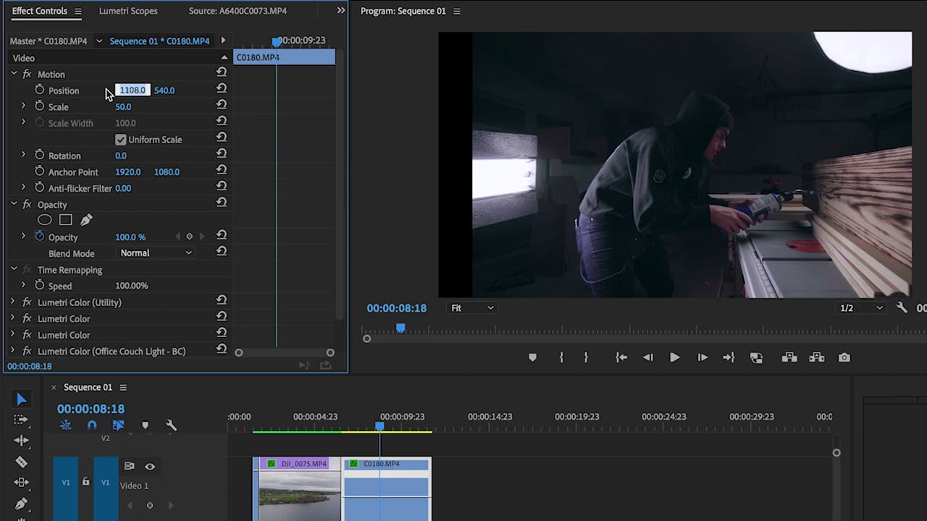
pyautogui.hotkey('shift', 'Up')
pyautogui.hotkey('shift', 'Up')
pyautogui.hotkey('shift', 'Up')
pyautogui.hotkey('shift', 'Up')
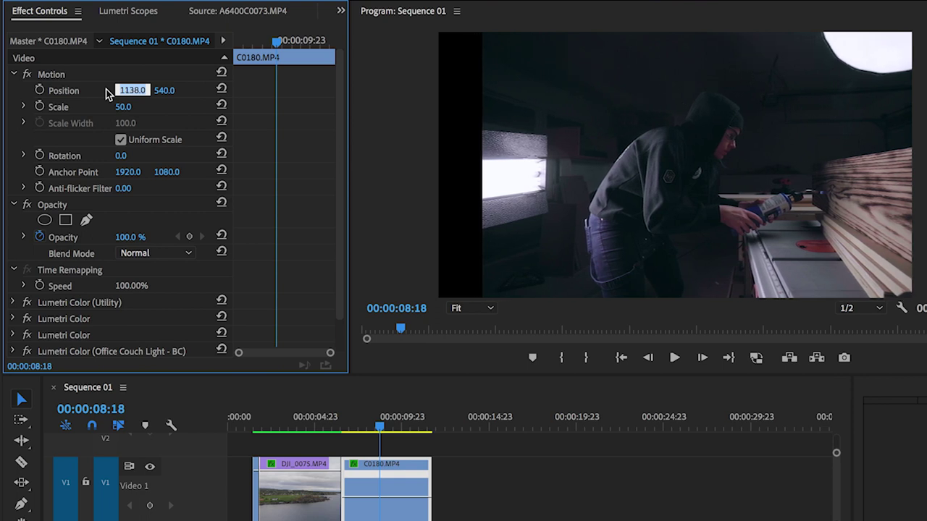
pyautogui.click(221, 89)
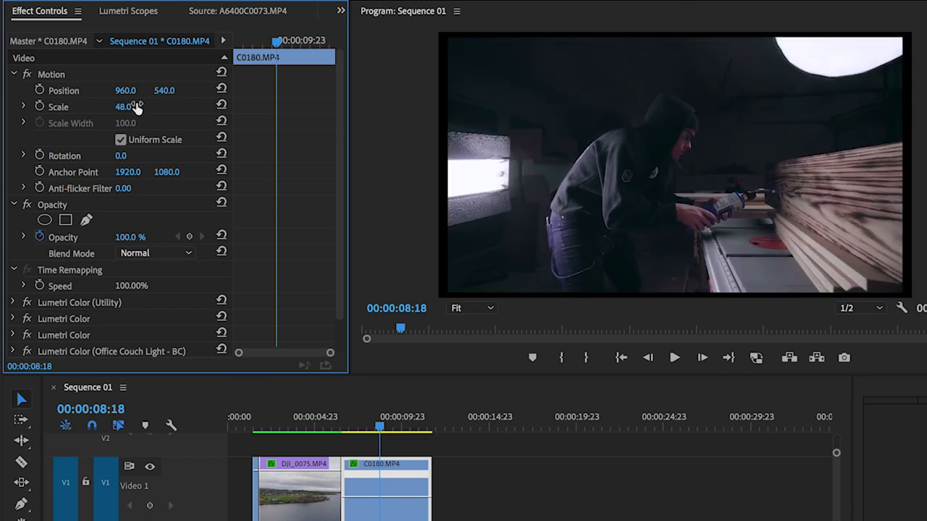
# - Edit the Scale value and turn on Scale keyframing at 01:14
pyautogui.click(135, 106)
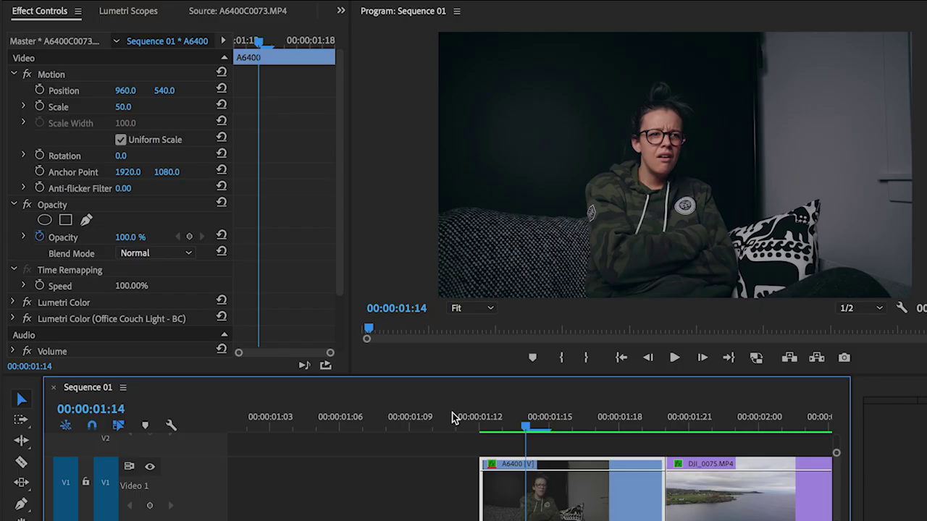
pyautogui.click(40, 106)
# - Enable Position keyframing and add Scale and Position keyframes two frames later at 01:16
pyautogui.click(40, 90)
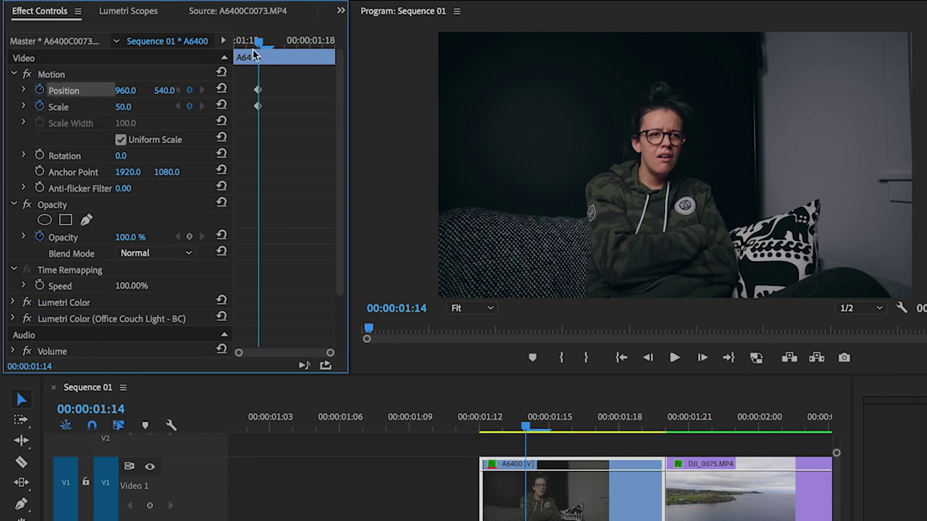
pyautogui.moveTo(257, 42); pyautogui.dragTo(284, 42)
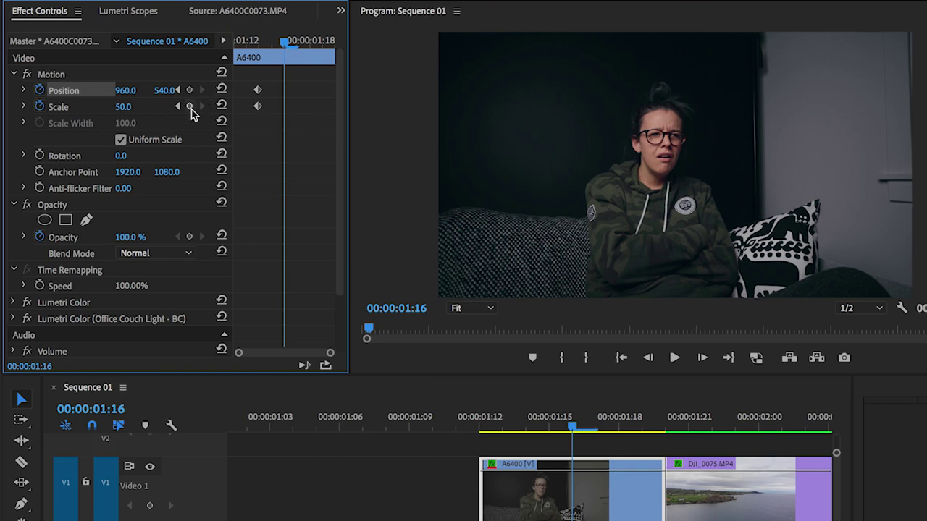
pyautogui.click(189, 107)
pyautogui.click(190, 90)
# - Punch in to Scale 100 and lower Position Y to about 585
pyautogui.click(132, 106)
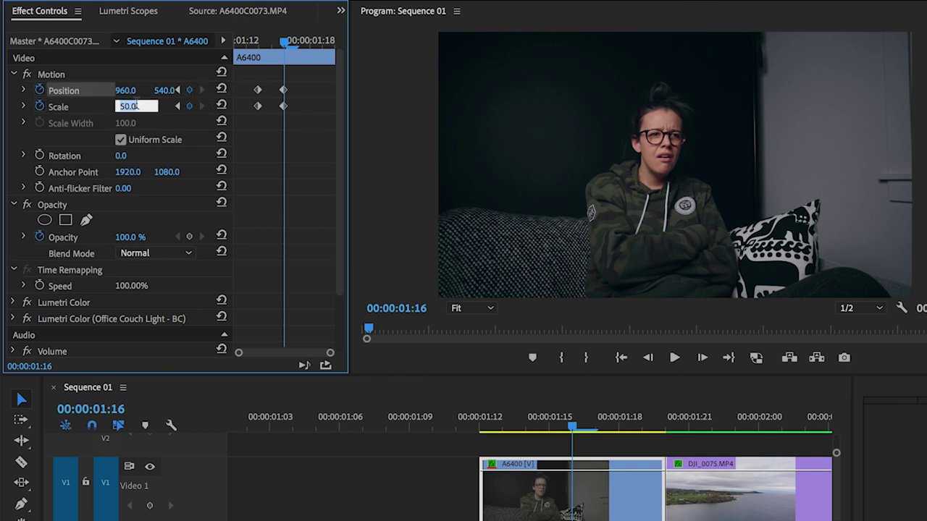
pyautogui.write('100')
pyautogui.press('Return')
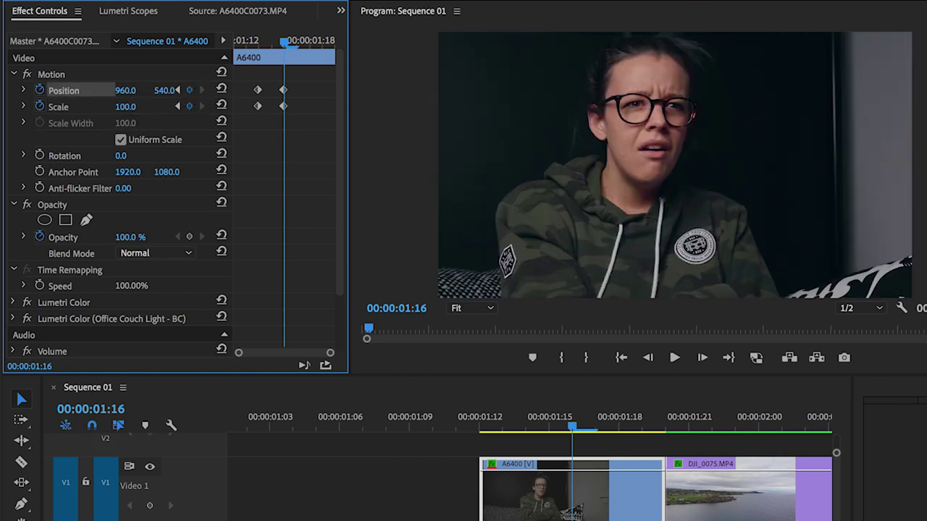
pyautogui.moveTo(156, 91)
pyautogui.mouseDown()
pyautogui.moveTo(181, 91)
pyautogui.moveTo(140, 90)
pyautogui.mouseUp()
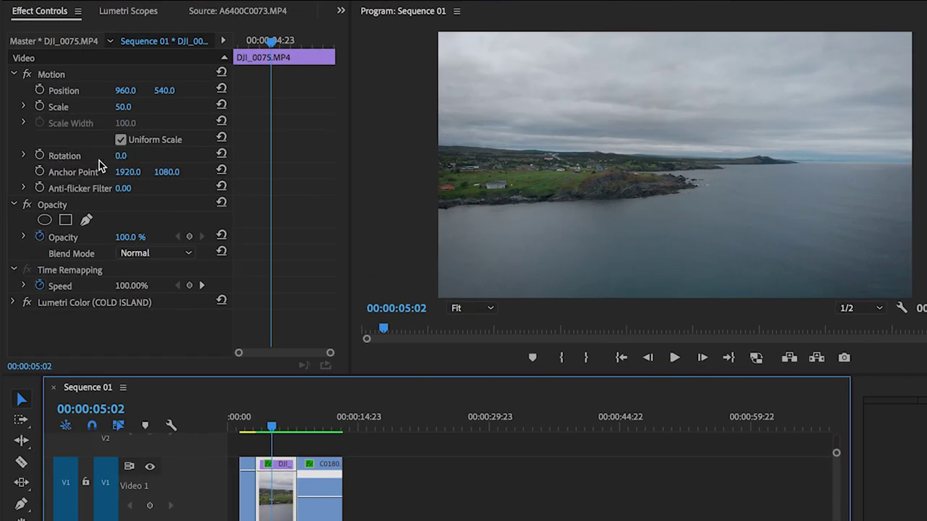
# - Tilt the drone shot to -1° rotation and scale it to 53 to fill the frame
pyautogui.click(121, 157)
pyautogui.write('-1')
pyautogui.press('Return')
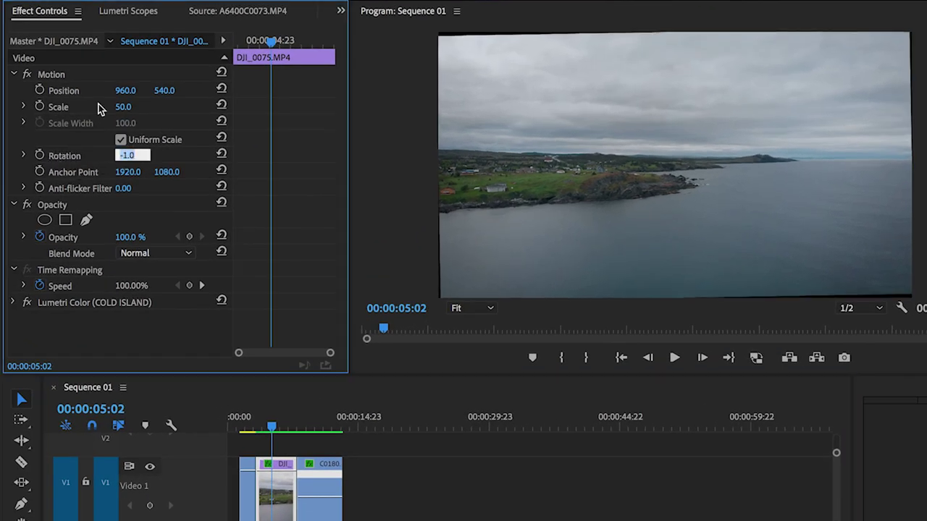
pyautogui.click(124, 106)
pyautogui.write('53')
pyautogui.press('Return')
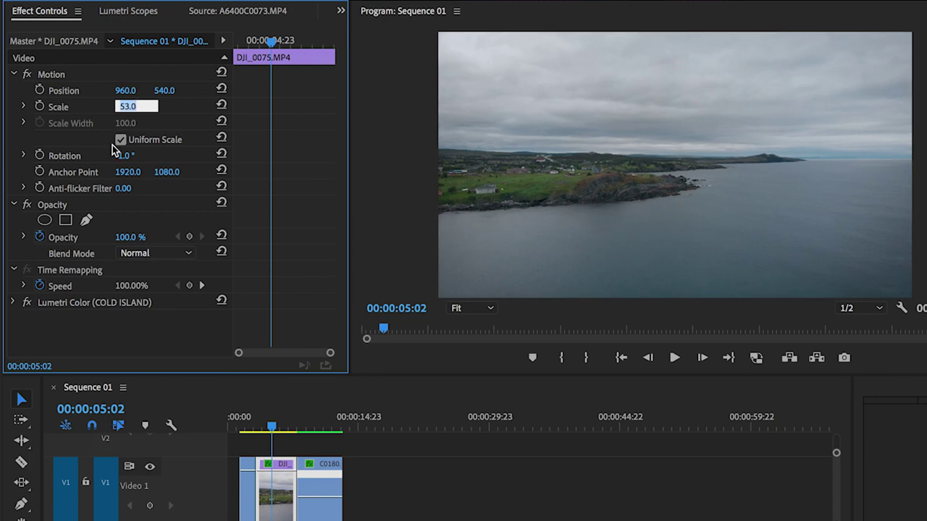
# - Refine Rotation to -0.5°, try a 90° turn, then reopen Rotation to undo it
pyautogui.click(131, 155)
pyautogui.write('-0.5')
pyautogui.press('Return')
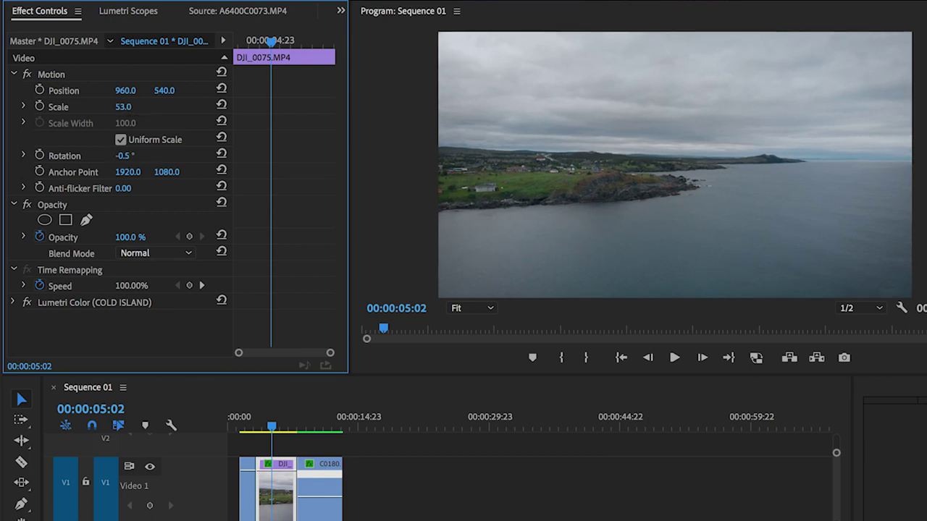
pyautogui.click(124, 155)
pyautogui.write('90')
pyautogui.press('Return')
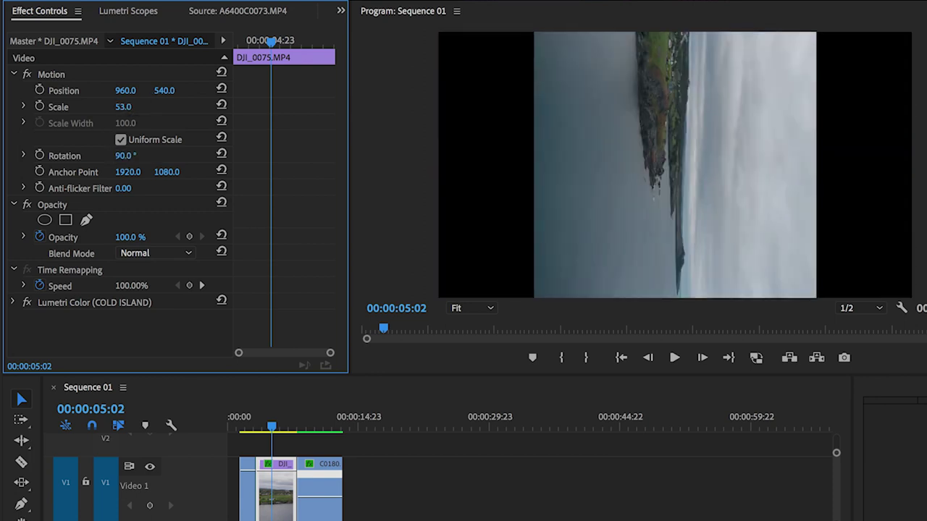
pyautogui.click(130, 155)
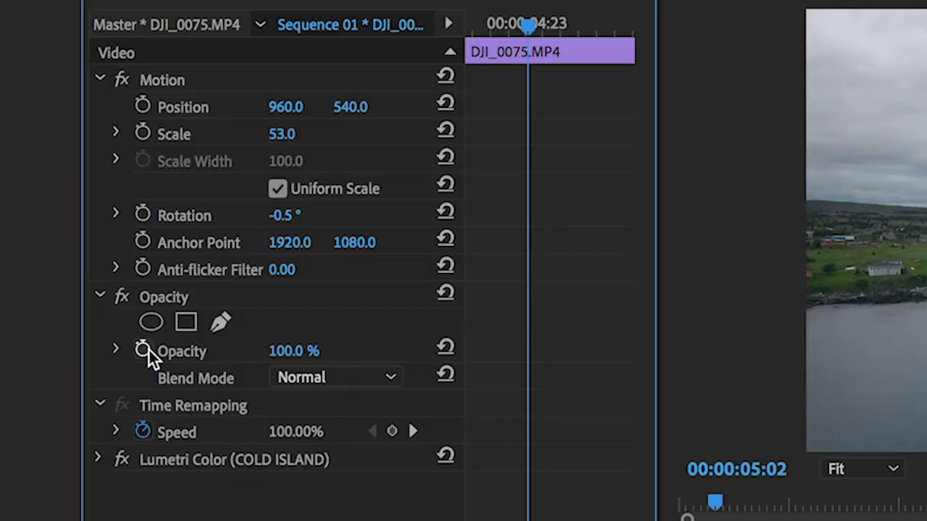
# - Dim the drone shot's opacity, then bring it back to full 100%
pyautogui.moveTo(275, 352)
pyautogui.mouseDown()
pyautogui.moveTo(214, 351)
pyautogui.moveTo(282, 358)
pyautogui.moveTo(229, 358)
pyautogui.mouseUp()
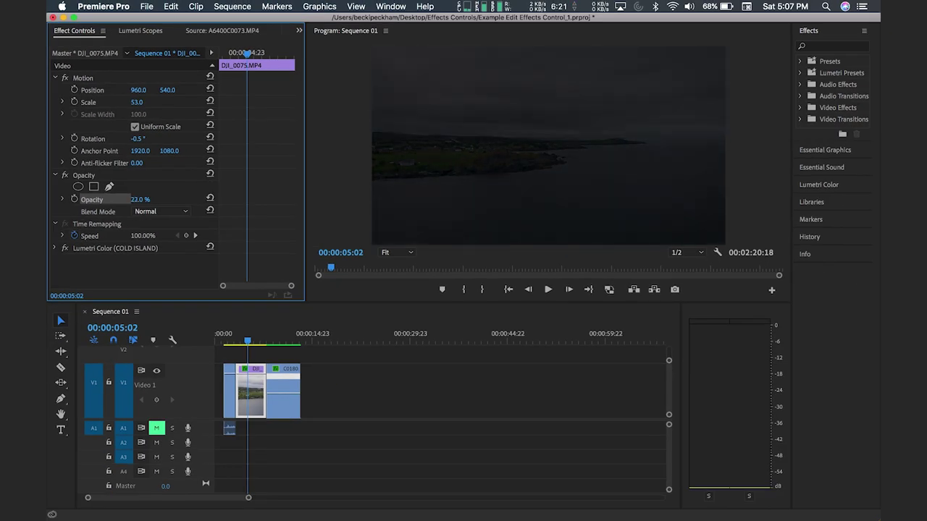
pyautogui.moveTo(140, 199); pyautogui.dragTo(194, 199)
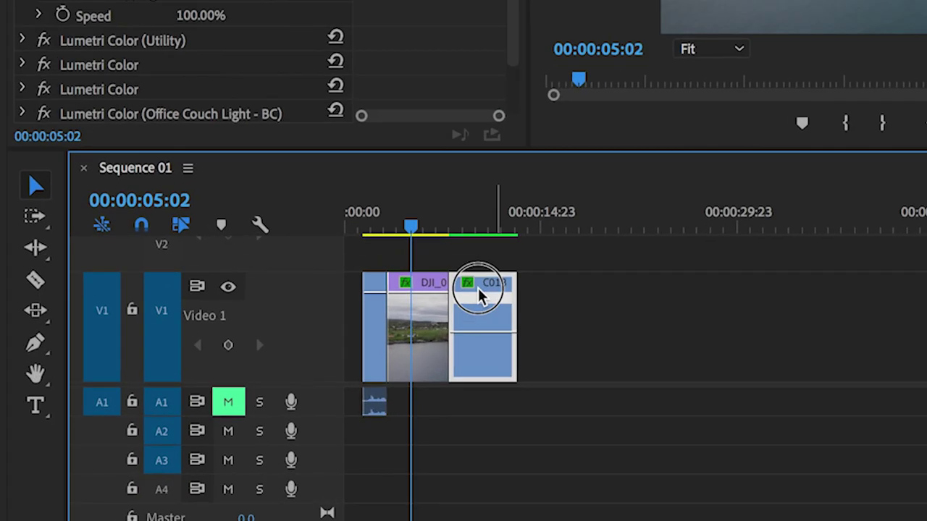
# - Move C0180 up a track above the DJI clip and blend it with Color Burn
pyautogui.moveTo(281, 372); pyautogui.dragTo(253, 355)
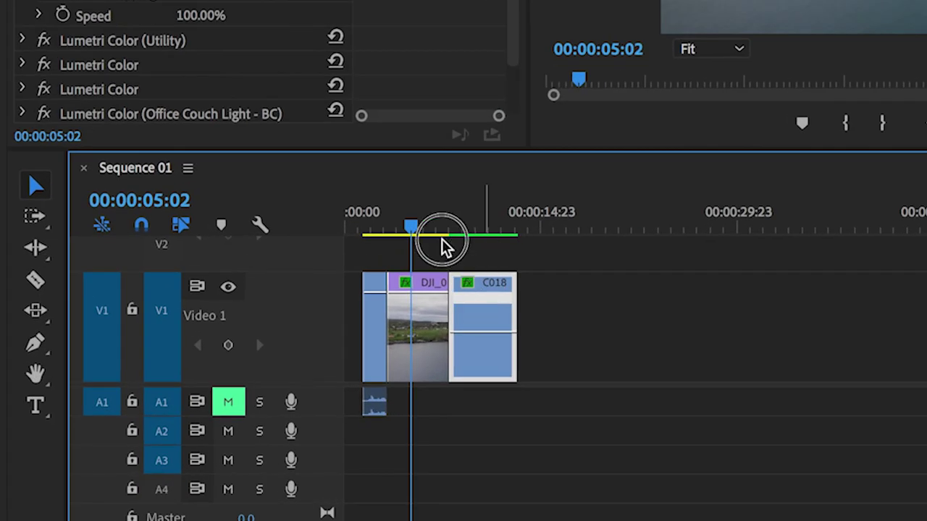
pyautogui.moveTo(424, 255); pyautogui.dragTo(423, 255)
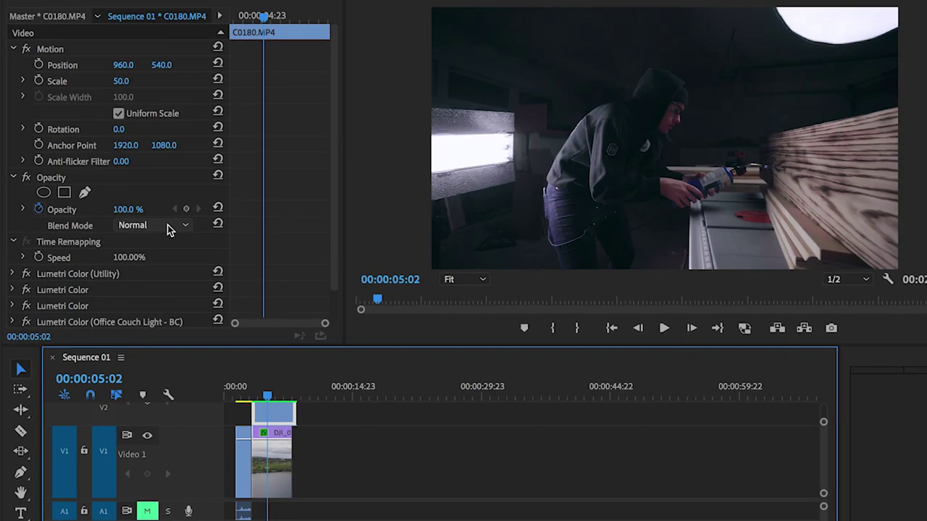
pyautogui.click(167, 229)
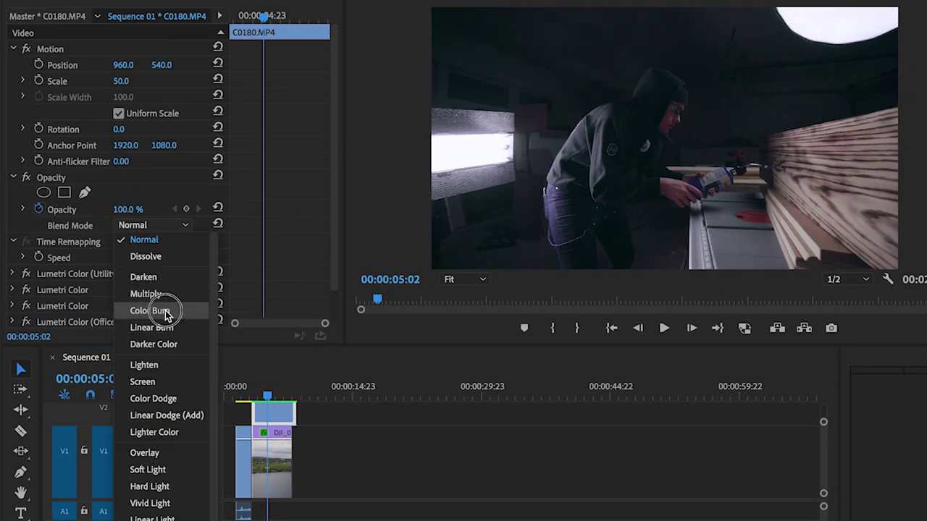
pyautogui.click(157, 310)
# - Try Soft Light and Difference blends, then toggle the Opacity effect off and on to compare
pyautogui.click(158, 227)
pyautogui.click(159, 398)
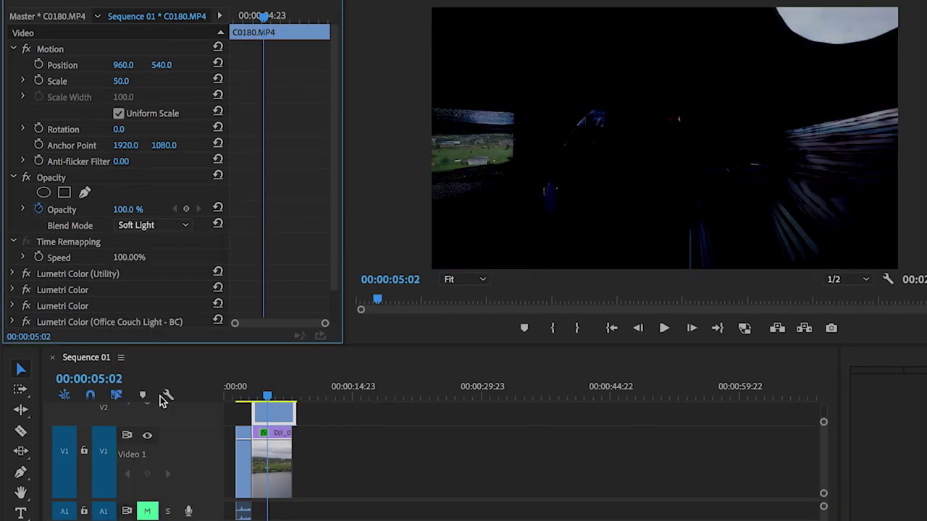
pyautogui.click(150, 227)
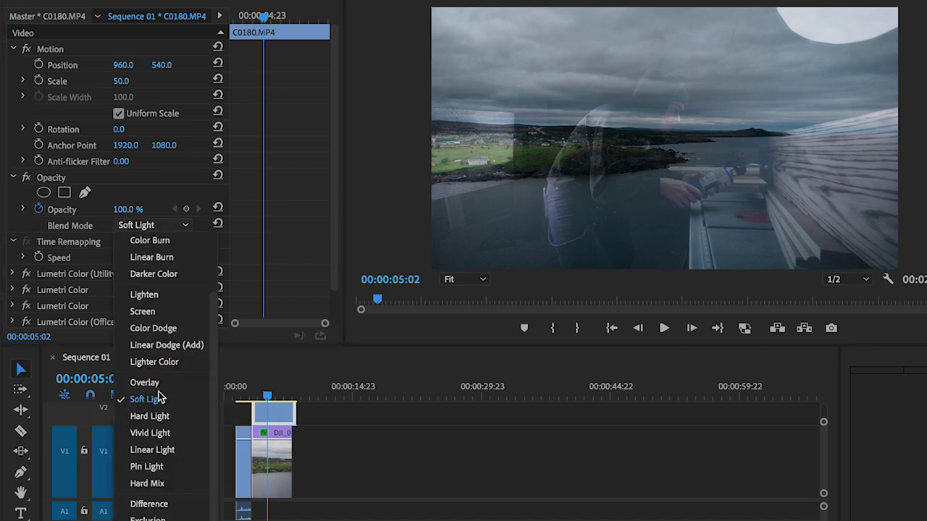
pyautogui.click(155, 502)
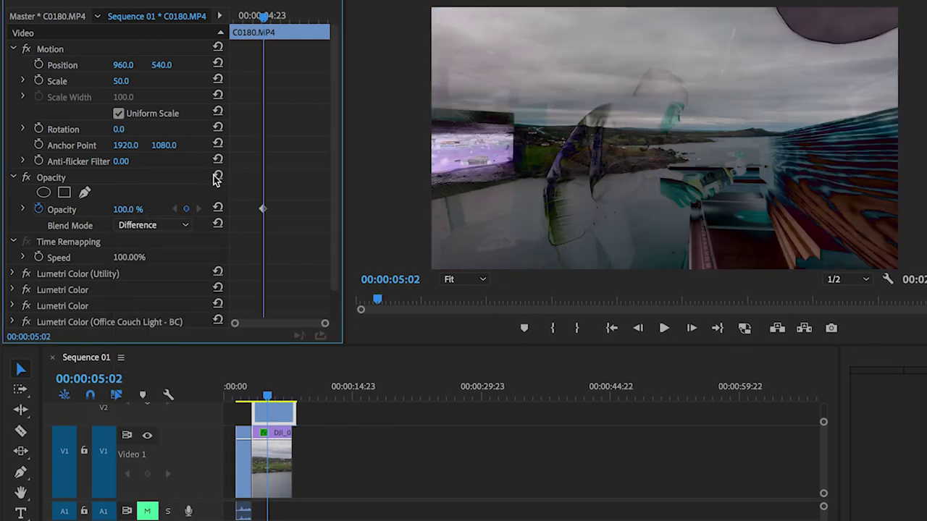
pyautogui.click(26, 178)
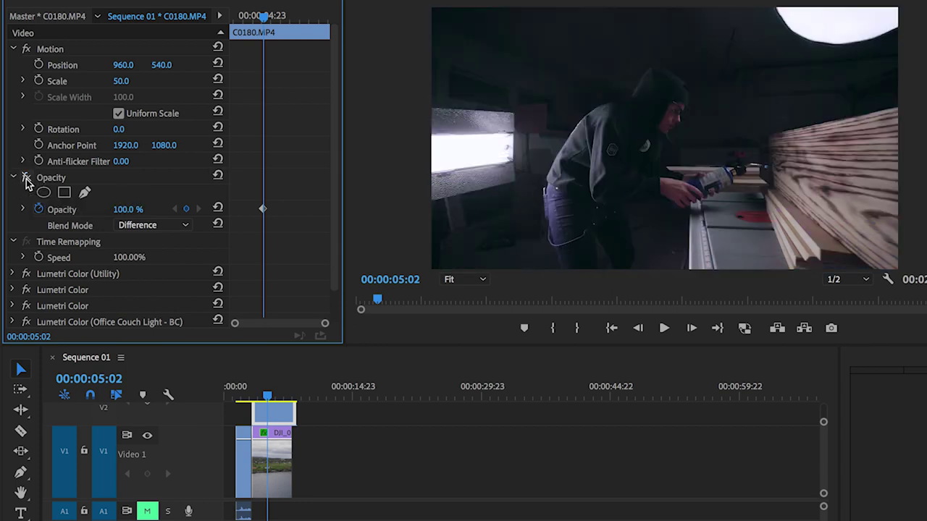
pyautogui.click(25, 178)
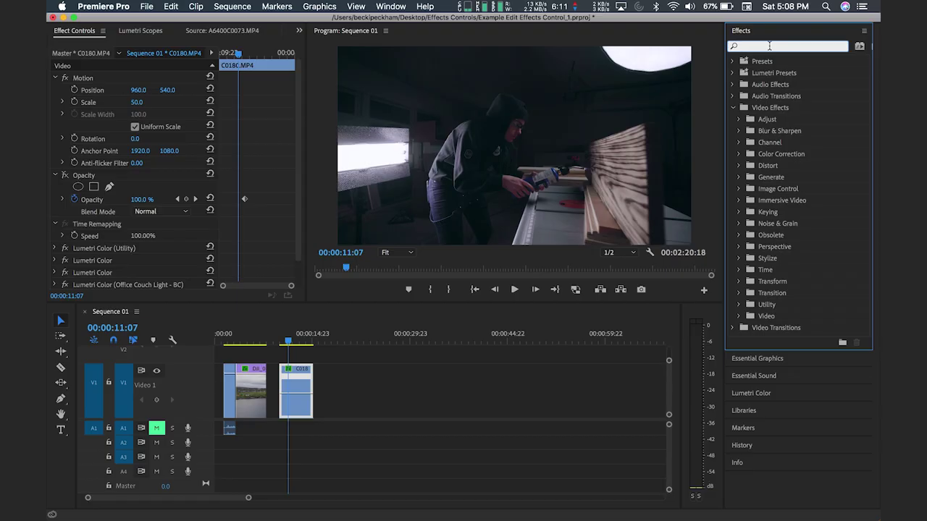
# - Search 'warp' in Effects and drop Warp Stabilizer onto the C0180 clip
pyautogui.write('warp')
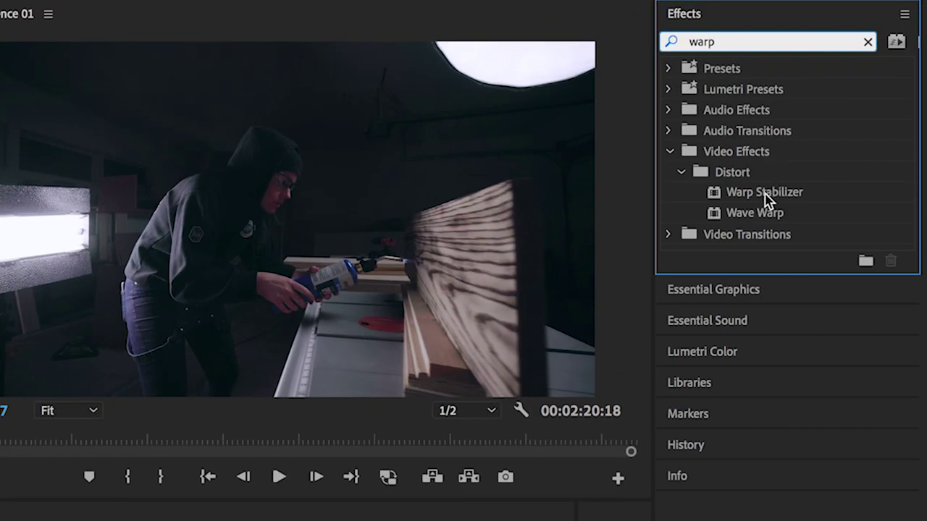
pyautogui.moveTo(764, 192); pyautogui.dragTo(305, 358)
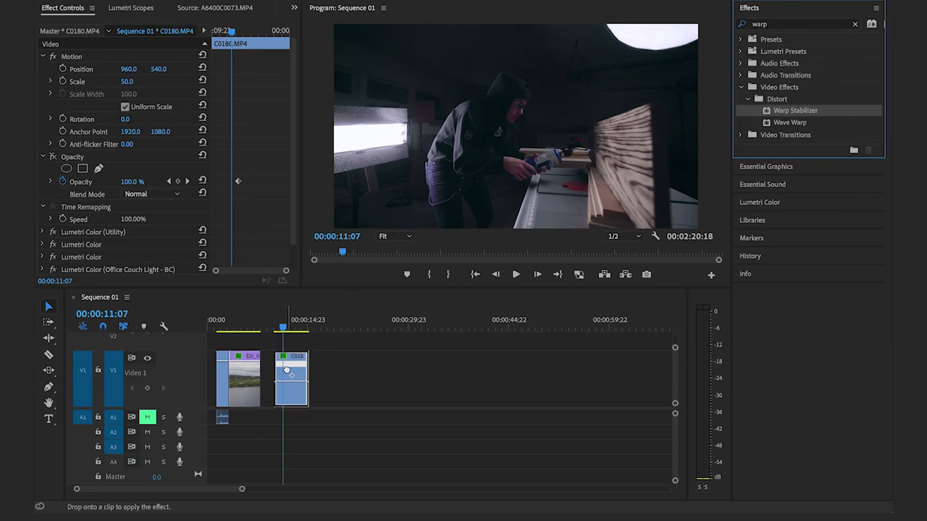
pyautogui.scroll(-3, 257, 213)
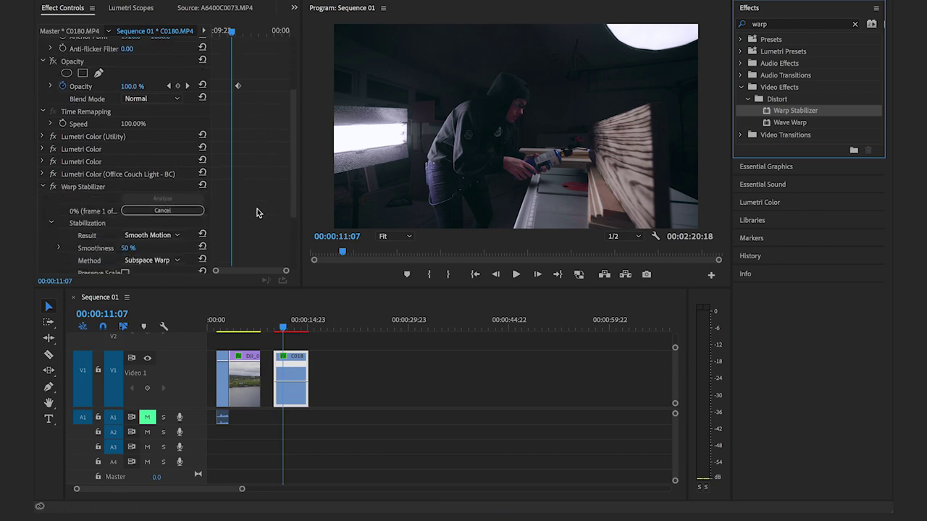
pyautogui.scroll(-3, 257, 213)
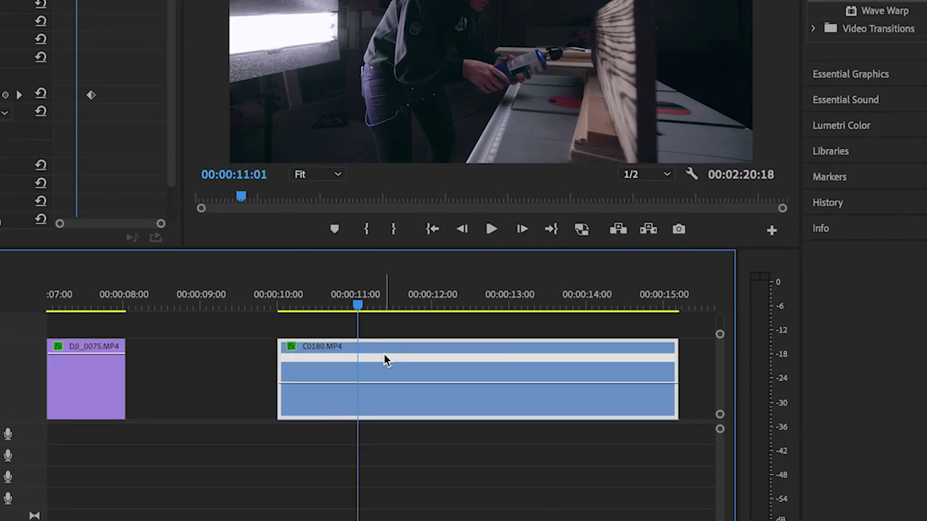
# - Open C0180's Speed/Duration settings and try speeds of 500% and 50%
pyautogui.rightClick(384, 360)
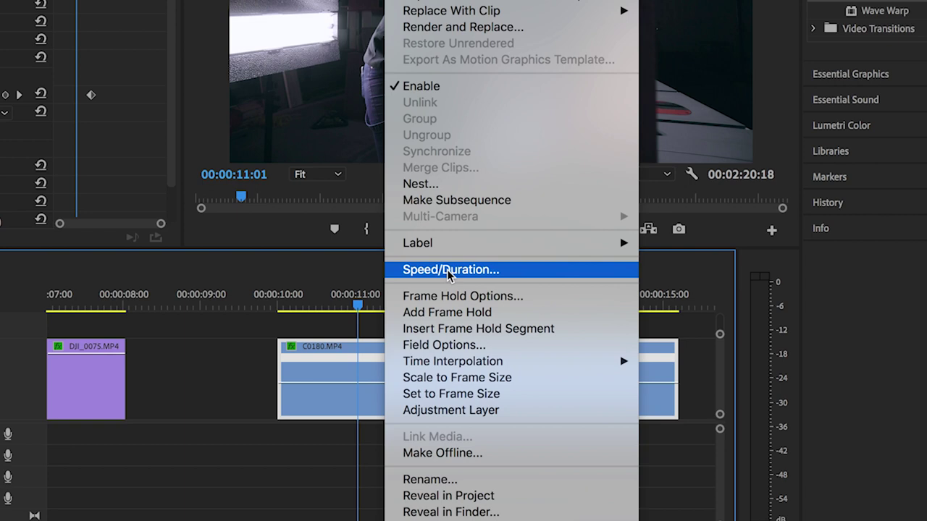
pyautogui.click(447, 269)
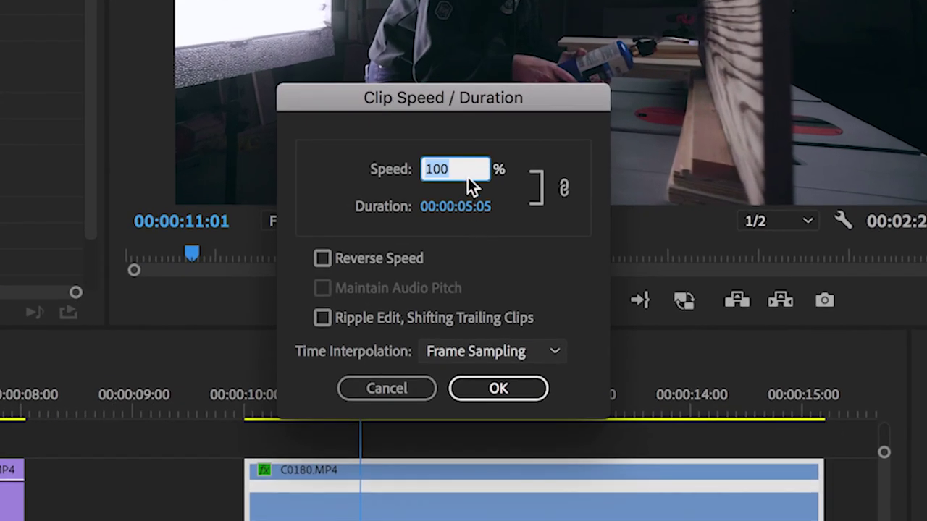
pyautogui.write('5')
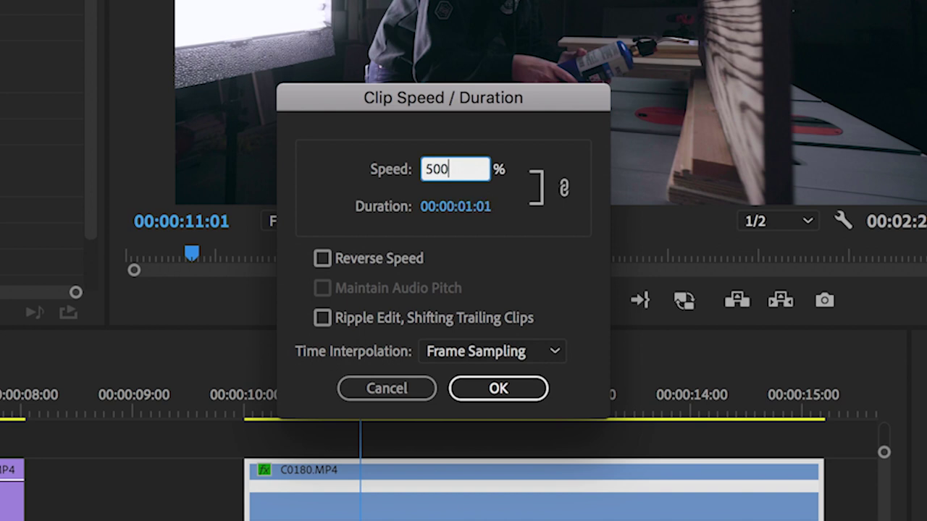
pyautogui.click(370, 173)
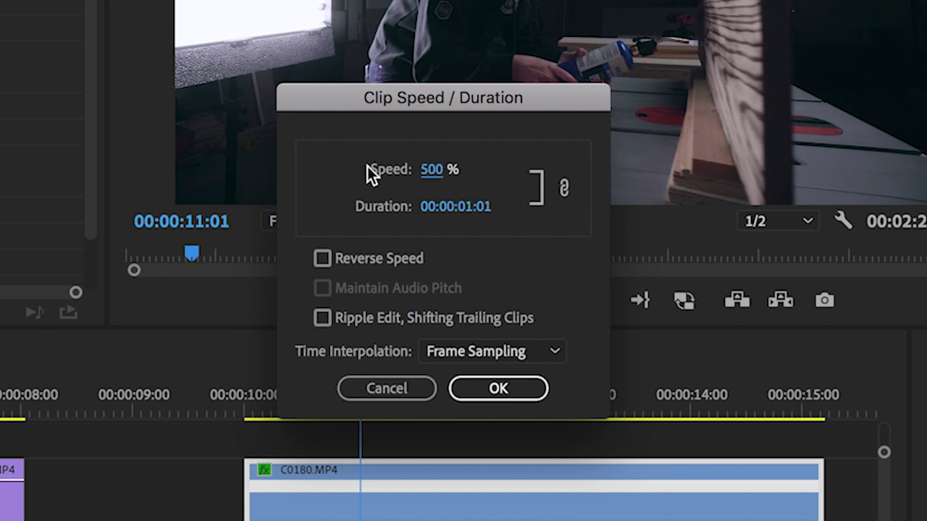
pyautogui.click(428, 173)
pyautogui.write('5')
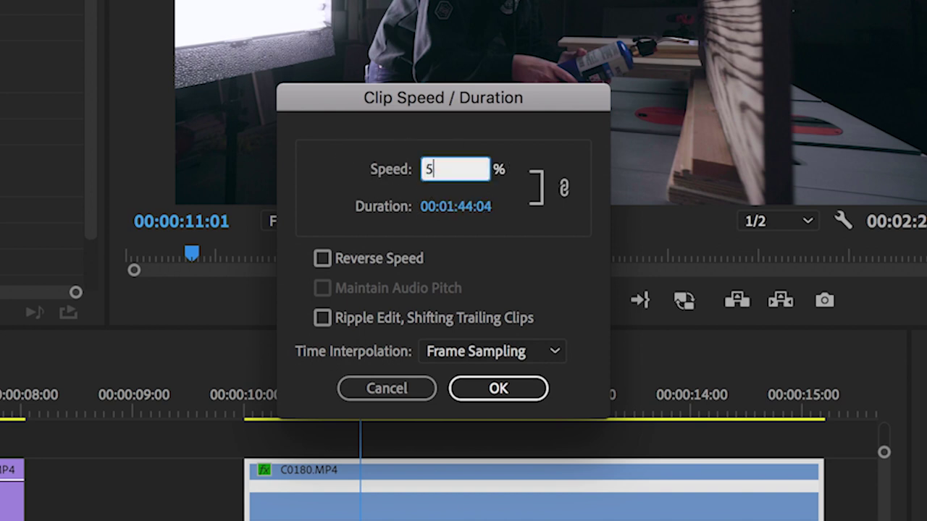
pyautogui.click(382, 164)
# - Set the speed back to 100%, tick Reverse Speed and confirm
pyautogui.click(427, 176)
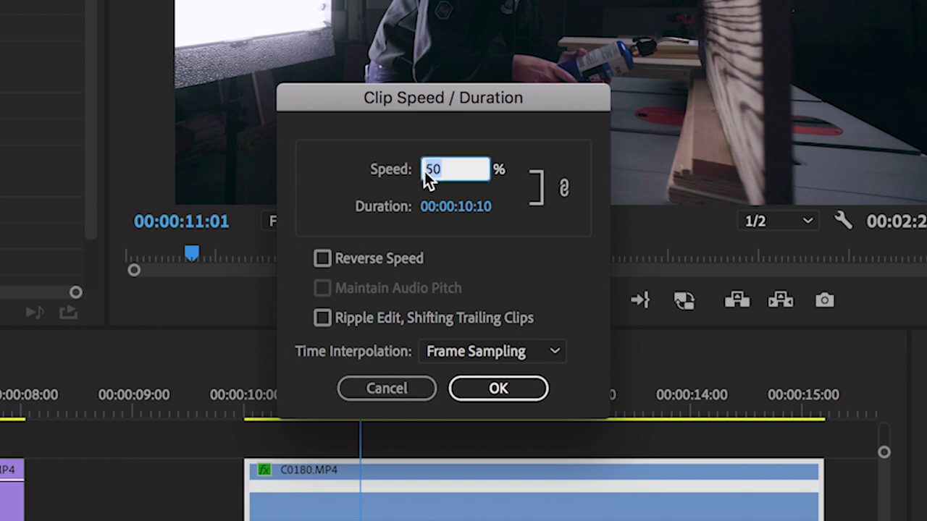
pyautogui.write('700')
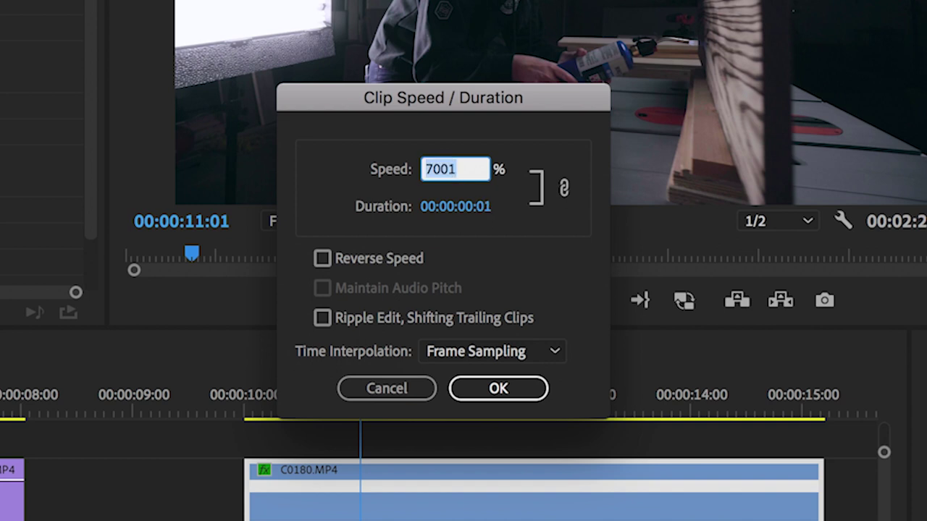
pyautogui.write('1')
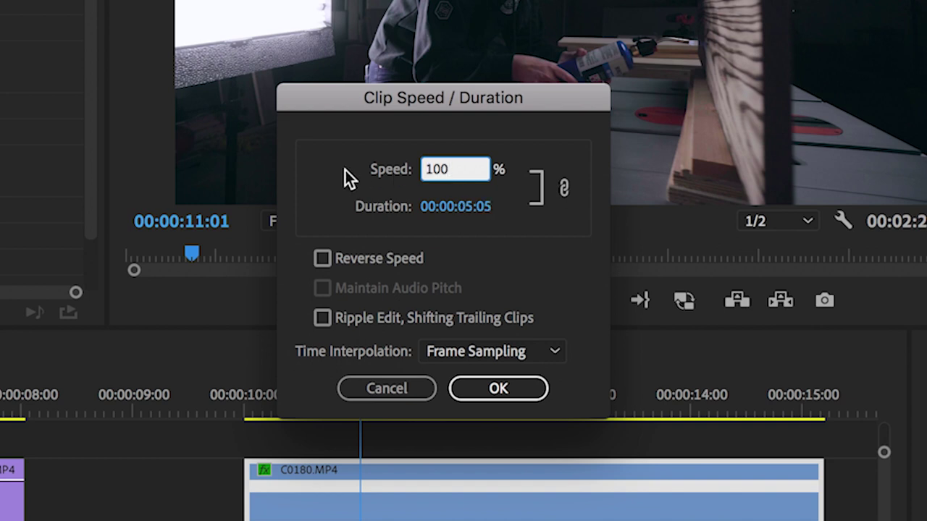
pyautogui.click(345, 170)
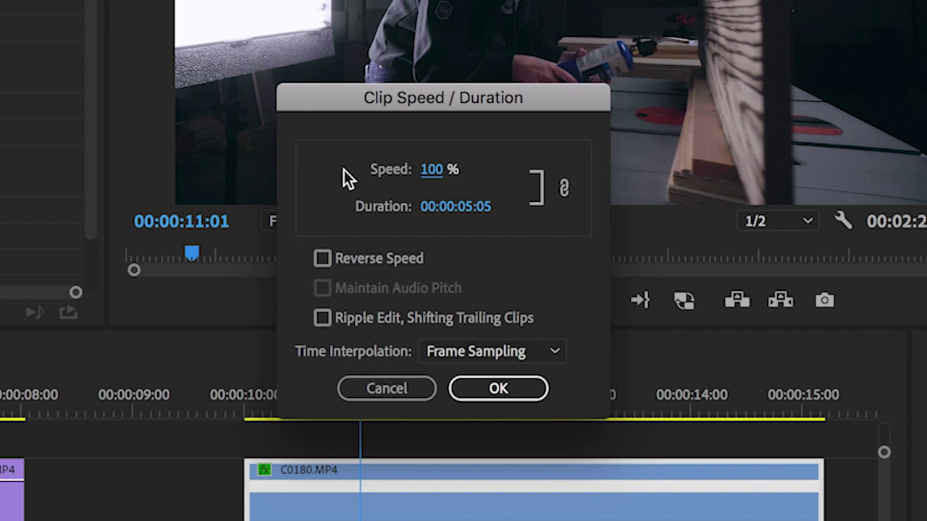
pyautogui.click(322, 258)
pyautogui.click(515, 389)
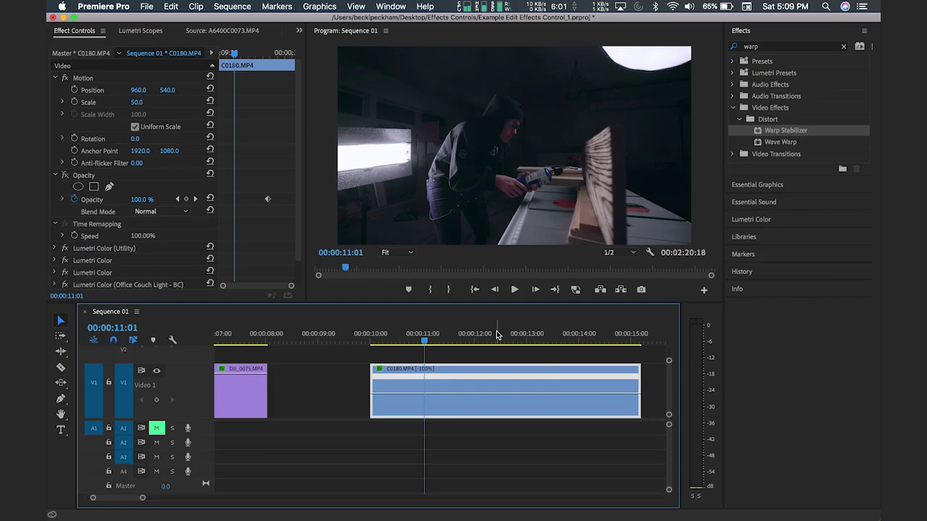